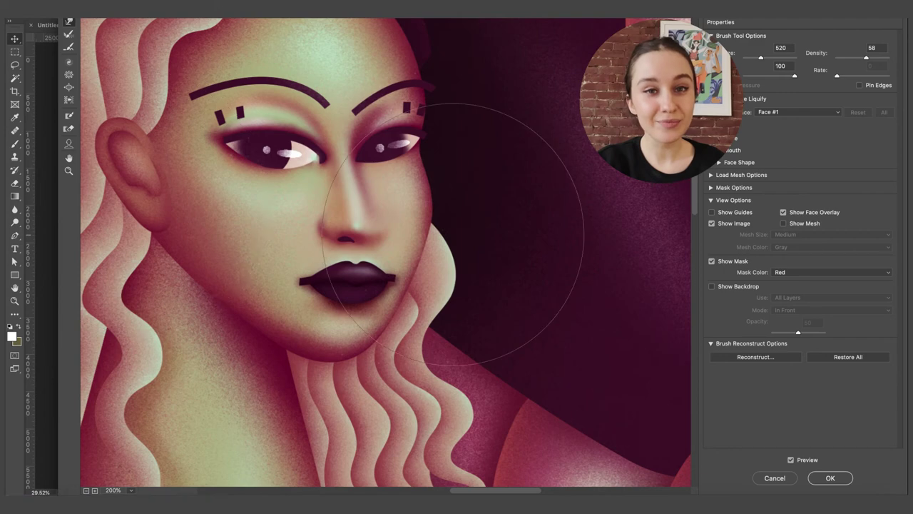
- Dismiss the Liquify changes and flip the Group 44 copy layer horizontally
left_click(774, 478)
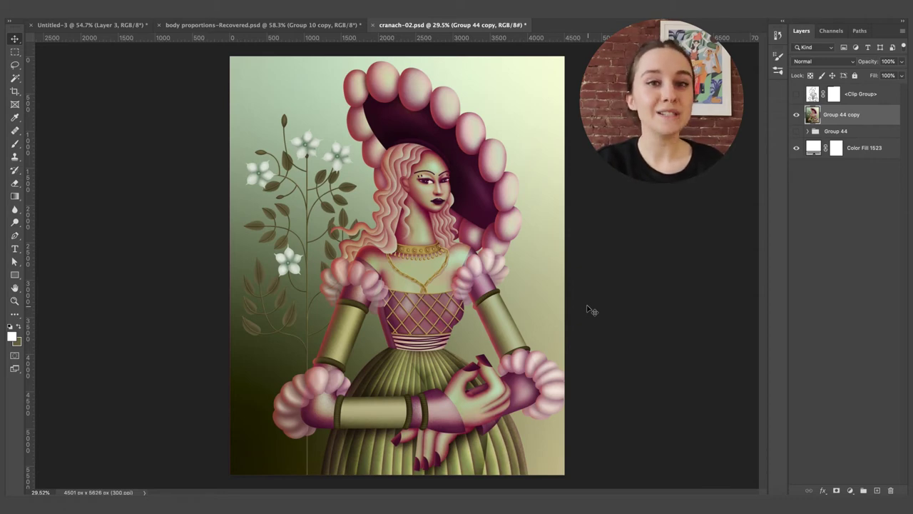
key("ctrl+t")
right_click(509, 262)
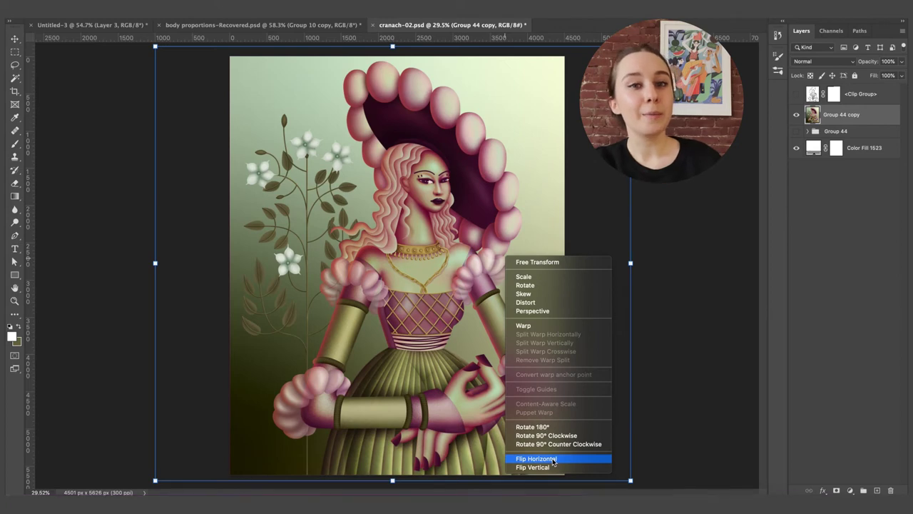
left_click(553, 460)
key("Return")
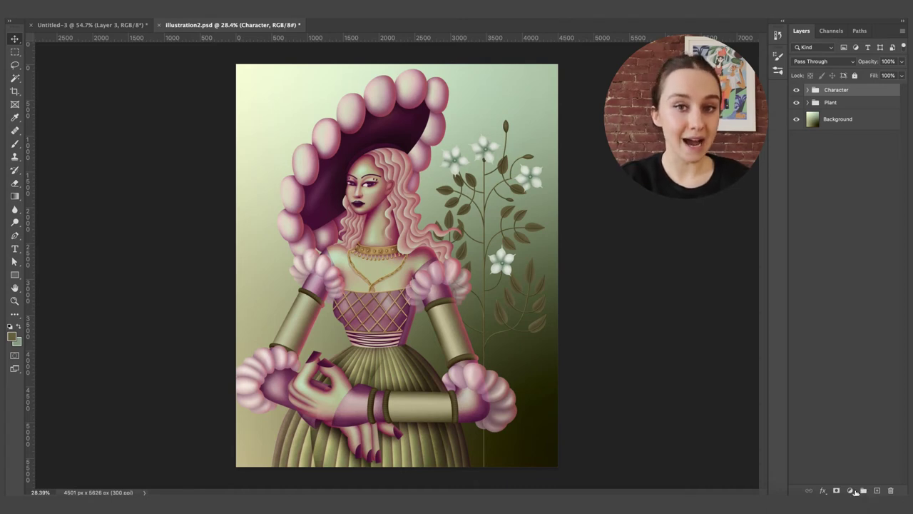
- Add a Levels adjustment layer above the Character group and clip it to that group
left_click(851, 491)
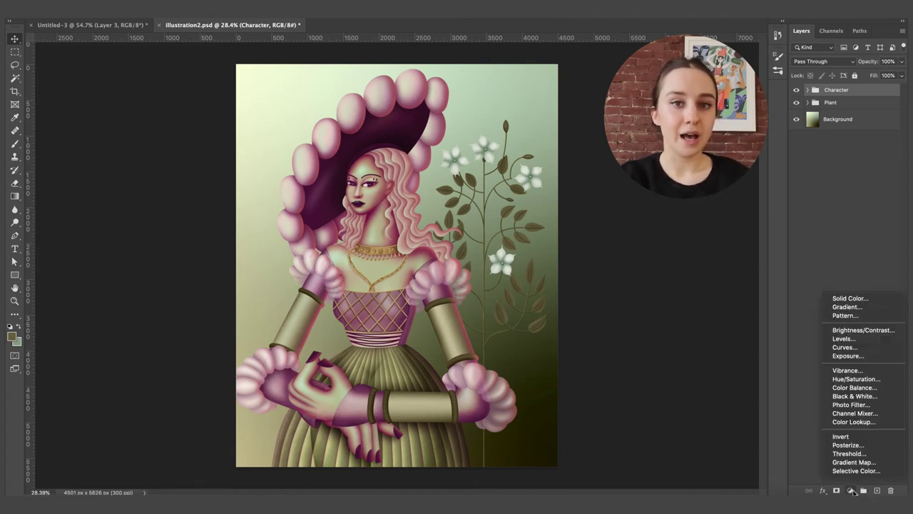
left_click(855, 340)
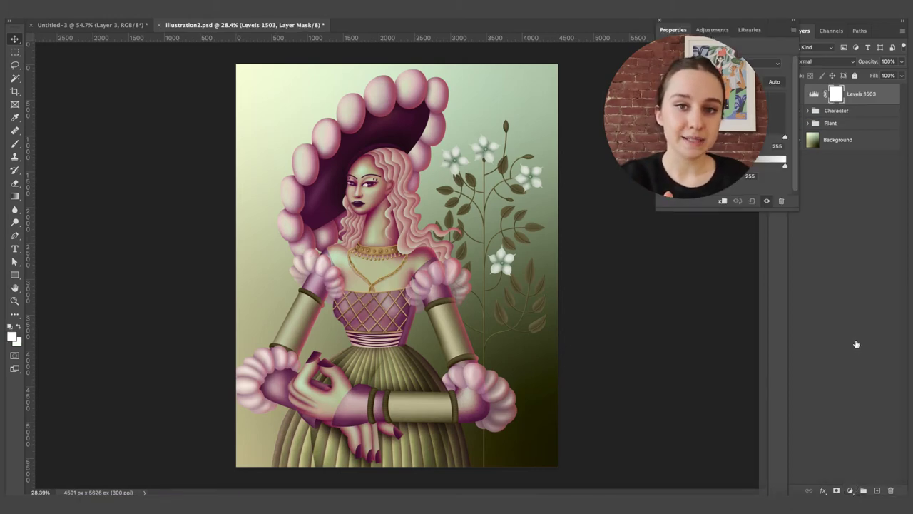
left_click(856, 344)
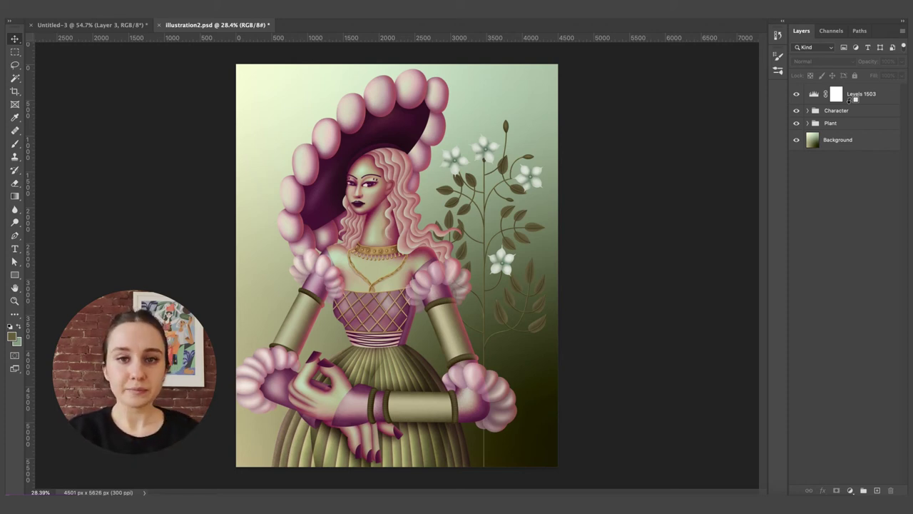
left_click(851, 102, "alt")
- Adjust the Levels highlight and shadow inputs to strengthen the character's contrast, and compare the artwork with and without the adjustment
double_click(822, 100)
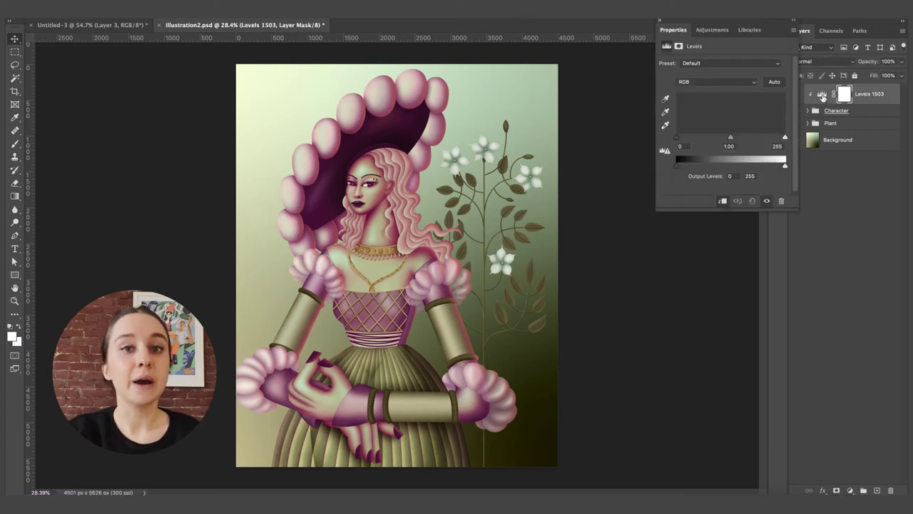
mouse_move(785, 138)
left_mouse_down()
mouse_move(750, 139)
mouse_move(803, 143)
left_mouse_up()
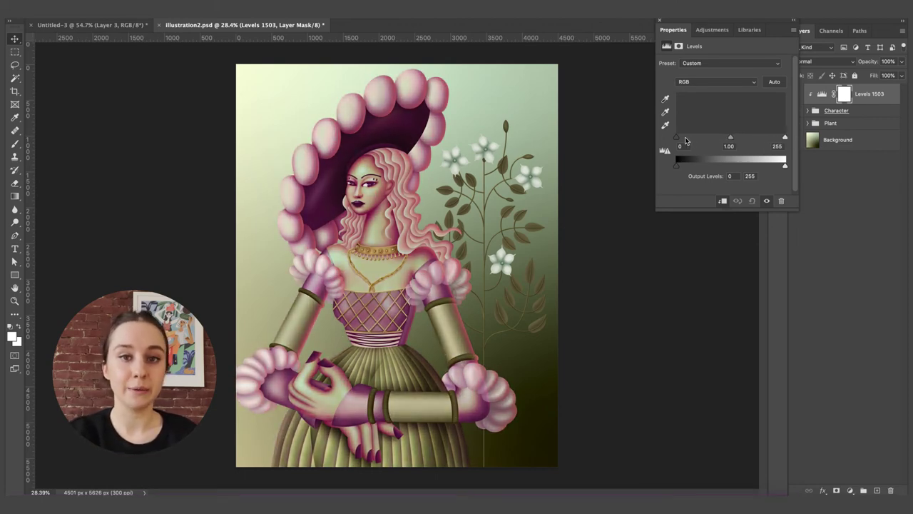
left_click_drag(677, 137, 777, 140)
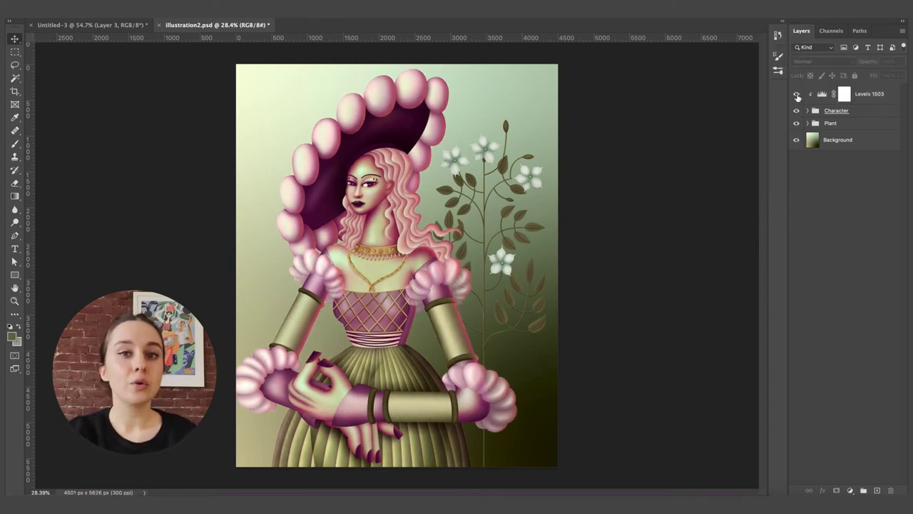
left_click(797, 95)
left_click(797, 95)
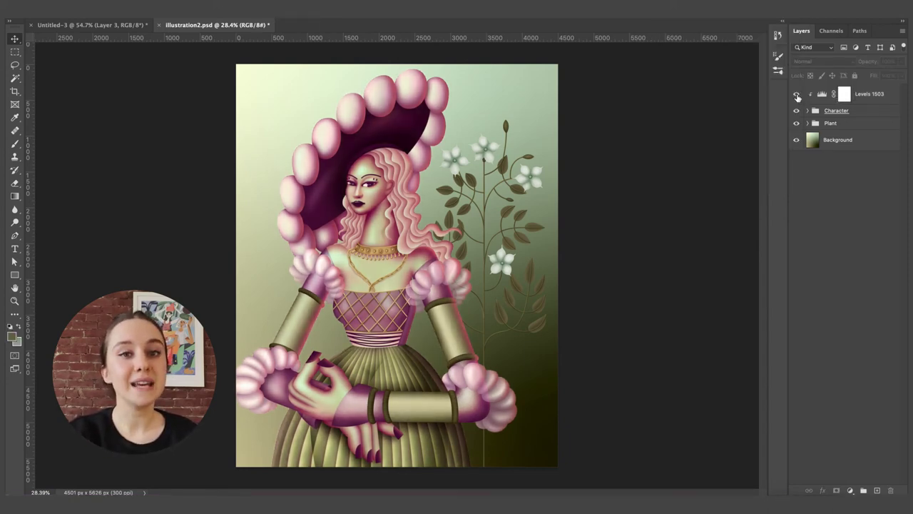
- Add a clipped Hue/Saturation adjustment above the Levels layer with hue +5 and saturation +11
left_click(863, 101)
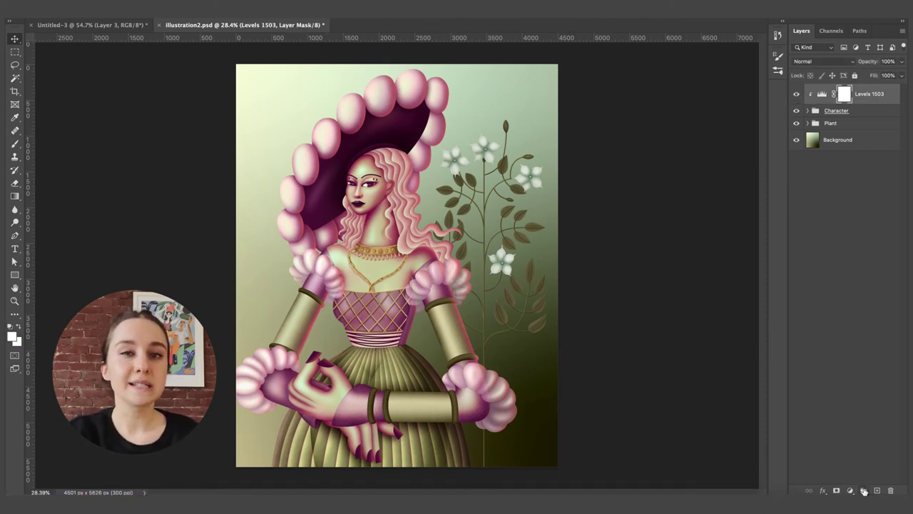
left_click(863, 491)
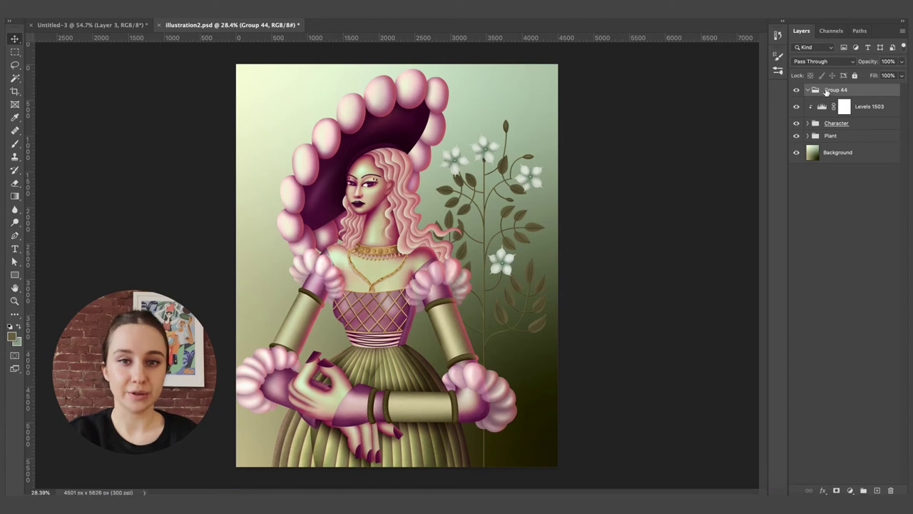
key("super+z")
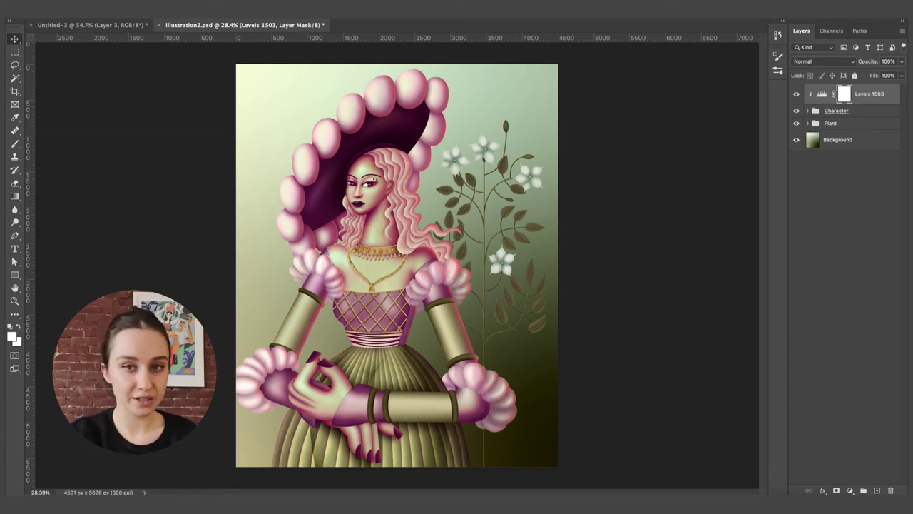
left_click(849, 491)
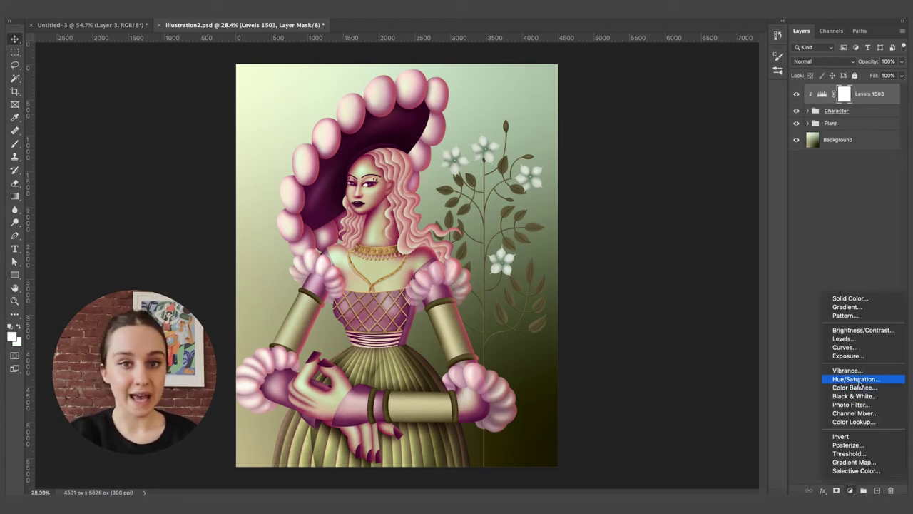
left_click(858, 379)
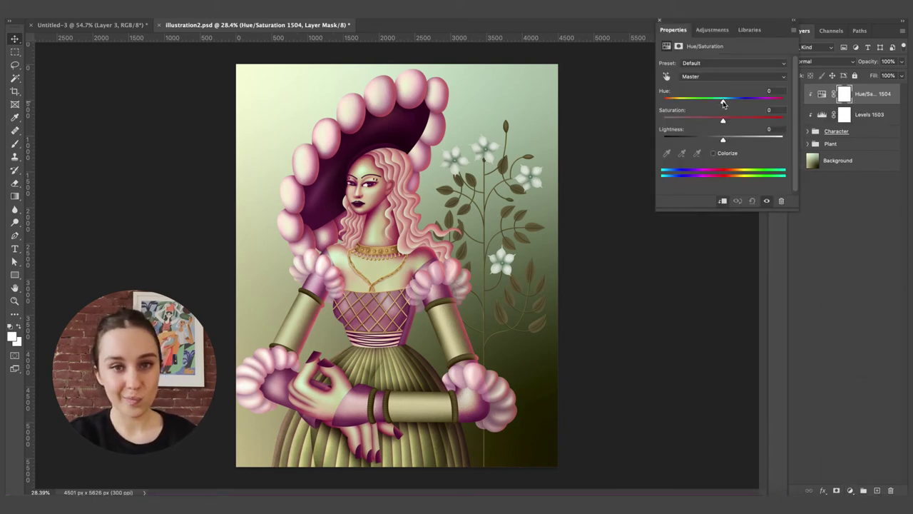
left_click_drag(722, 104, 726, 104)
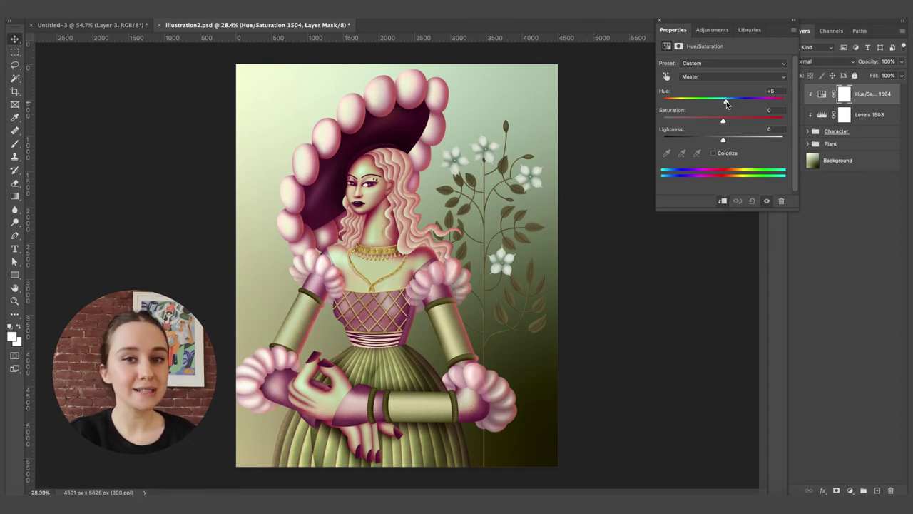
left_click_drag(724, 122, 730, 122)
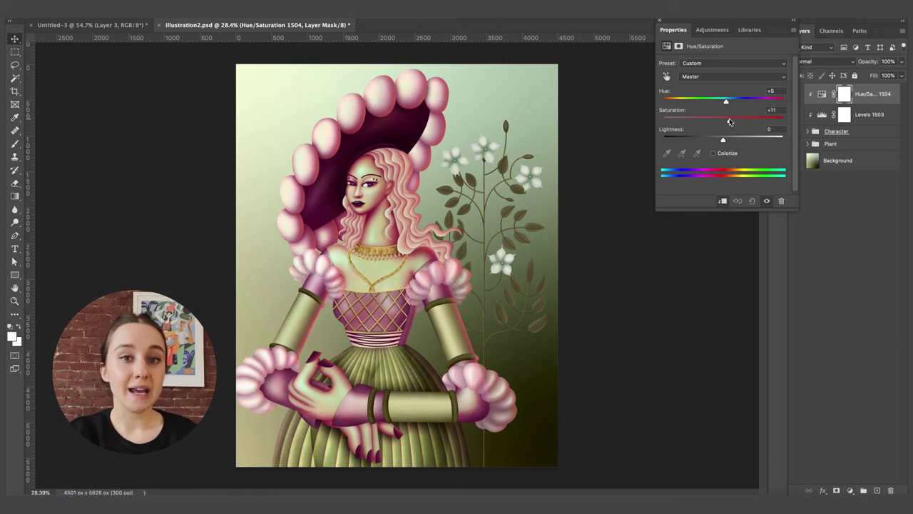
left_click(863, 353)
- Add a layer clipped to the Character group and brush olive-green shading over the figure's hair, hat edge and sleeve beside the plant
left_click(877, 490)
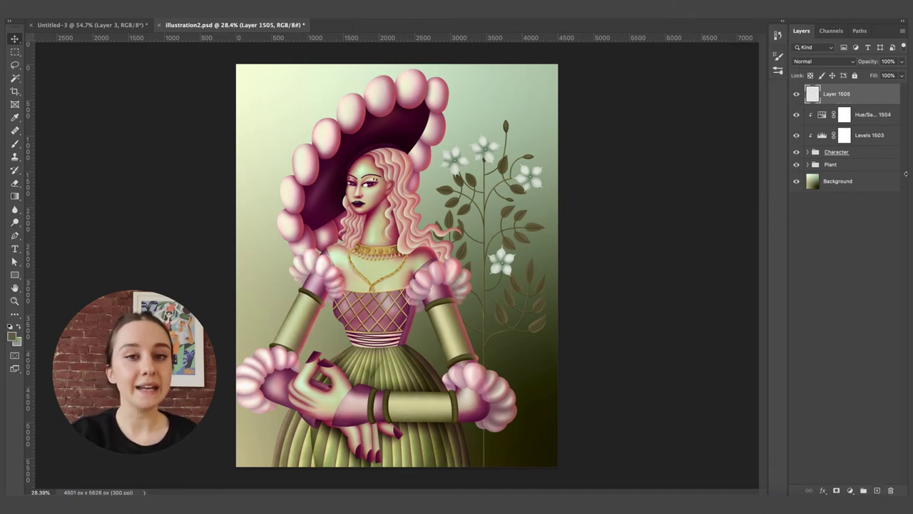
left_click(877, 102, "alt")
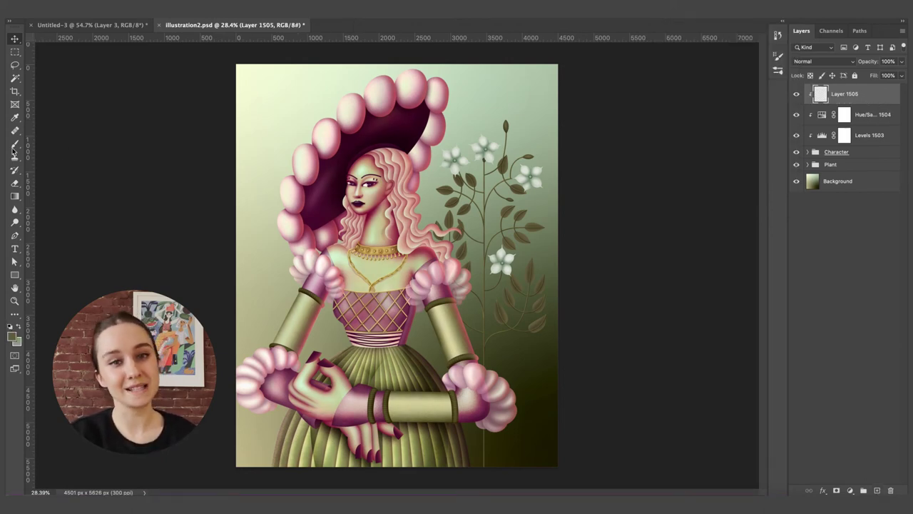
left_click(14, 144)
left_click(385, 135)
left_click_drag(468, 150, 421, 145)
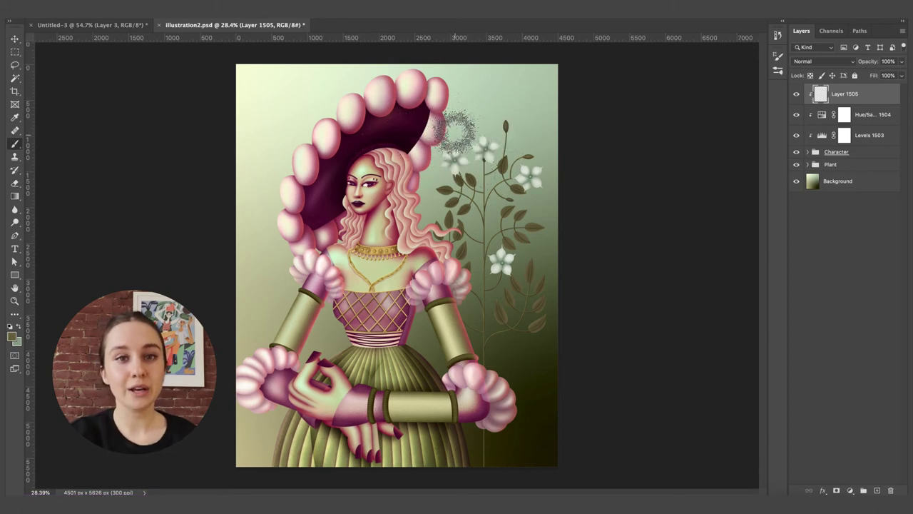
mouse_move(440, 77)
left_mouse_down()
mouse_move(461, 100)
mouse_move(460, 124)
mouse_move(426, 182)
mouse_move(457, 142)
mouse_move(429, 186)
mouse_move(448, 153)
mouse_move(412, 137)
mouse_move(430, 203)
mouse_move(420, 158)
mouse_move(437, 67)
mouse_move(398, 54)
mouse_move(378, 59)
mouse_move(444, 176)
mouse_move(425, 179)
mouse_move(421, 221)
mouse_move(488, 227)
mouse_move(438, 242)
mouse_move(472, 294)
mouse_move(445, 273)
mouse_move(526, 413)
mouse_move(467, 440)
mouse_move(472, 421)
mouse_move(482, 482)
mouse_move(454, 378)
mouse_move(419, 341)
mouse_move(419, 313)
mouse_move(459, 265)
left_mouse_up()
left_click_drag(432, 182, 443, 182)
mouse_move(408, 189)
left_mouse_down()
mouse_move(466, 264)
mouse_move(504, 367)
mouse_move(487, 427)
left_mouse_up()
- Set the olive shading layer to Overlay blending at 66% opacity
left_click(813, 61)
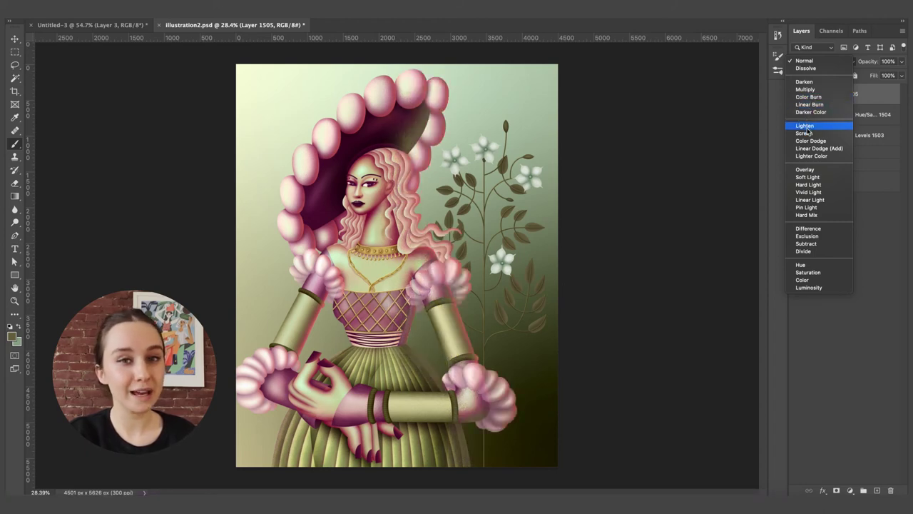
left_click(803, 170)
left_click(885, 75)
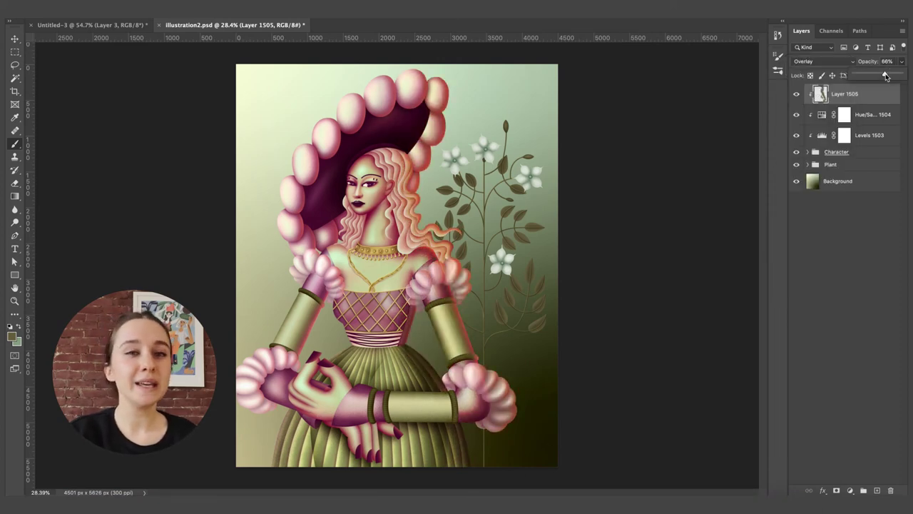
- On a new clipped layer, brush a pale cream tint over the hat brim, sleeve and cuff on the side away from the plant
left_click(14, 184)
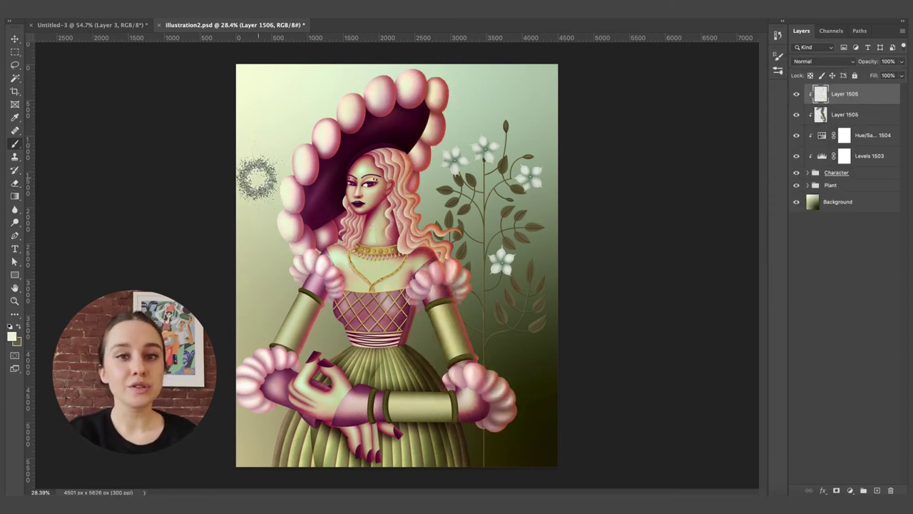
left_click_drag(290, 261, 276, 262)
mouse_move(296, 264)
left_mouse_down()
mouse_move(262, 335)
mouse_move(251, 328)
mouse_move(262, 419)
mouse_move(220, 375)
mouse_move(281, 417)
mouse_move(259, 440)
left_mouse_up()
mouse_move(308, 348)
left_mouse_down()
mouse_move(336, 338)
mouse_move(324, 314)
left_mouse_up()
- Set the cream tint layer to Linear Burn at 66% opacity and compare the artwork with and without it
left_click(823, 61)
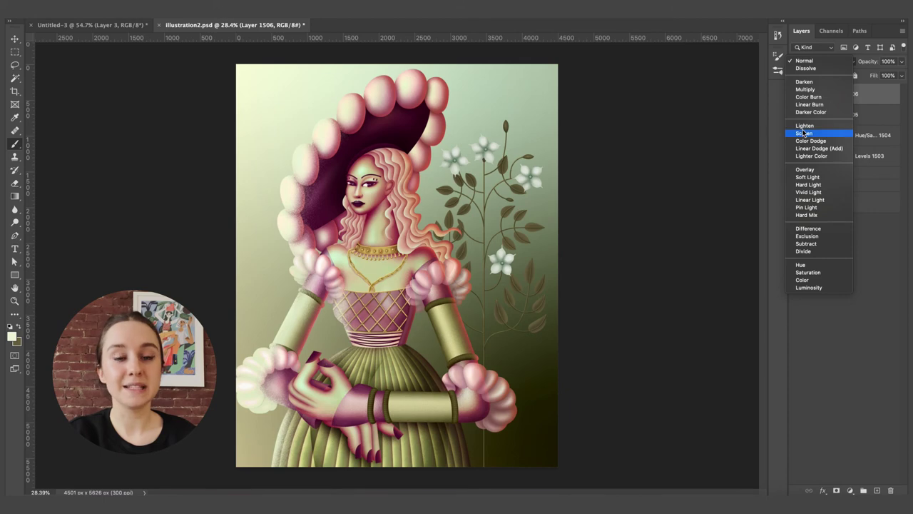
left_click(809, 105)
left_click(901, 61)
left_click_drag(901, 74, 884, 75)
left_click(798, 96)
left_click(797, 96)
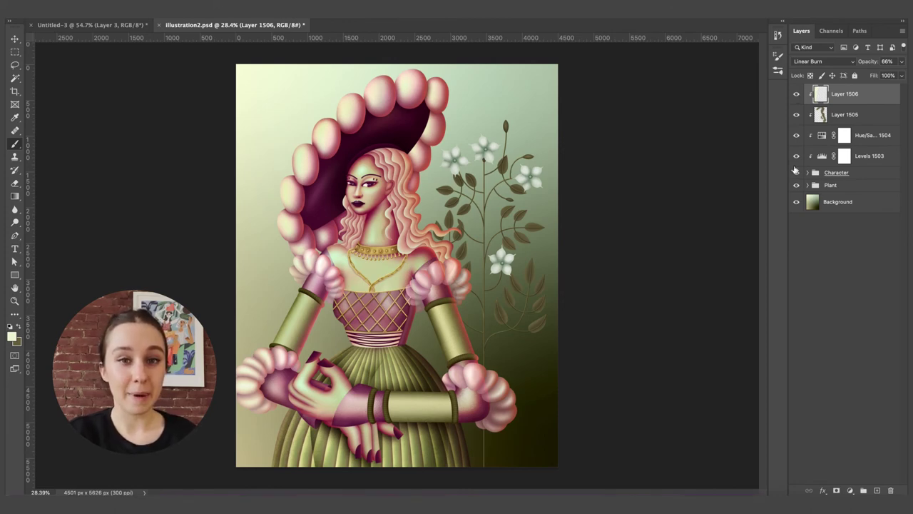
- Duplicate the Background layer above the Plant group and clip the copy to that group
left_click(852, 187)
left_click_drag(834, 204, 842, 179)
key("super+z")
left_click(844, 197, "alt")
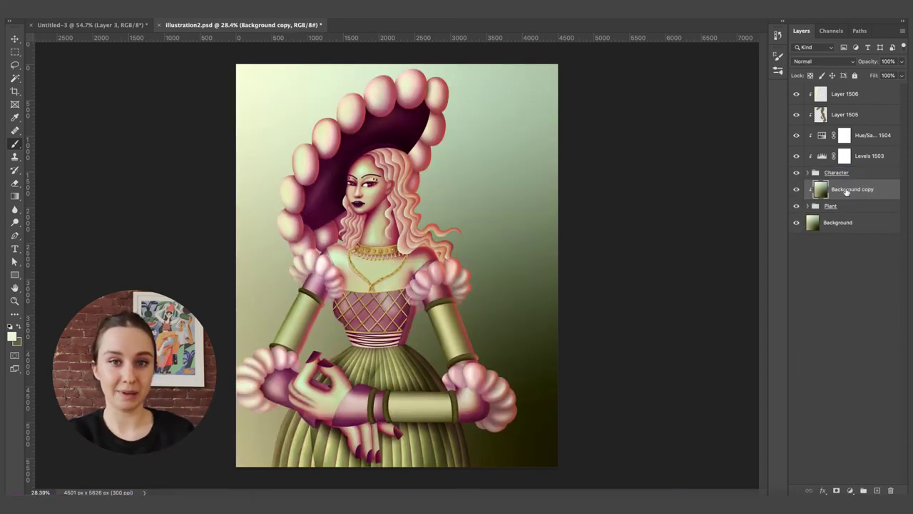
- Set the clipped Background copy to Pin Light blending at 53% opacity and check its effect on the plant
left_click(812, 62)
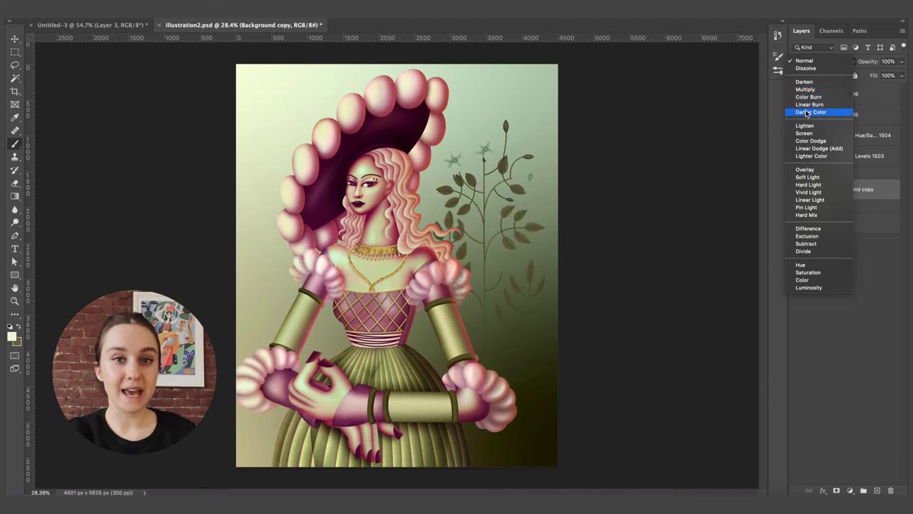
left_click(804, 206)
left_click(901, 61)
left_click_drag(900, 74, 883, 76)
left_click(796, 191)
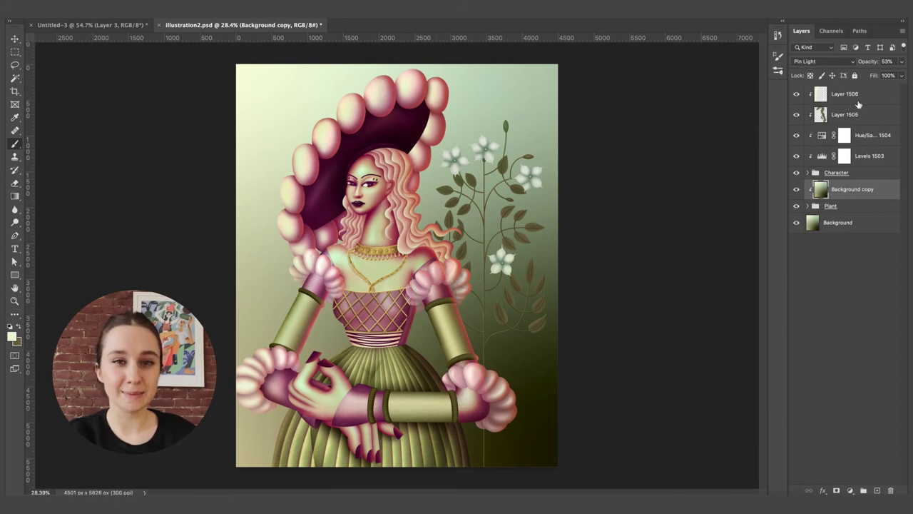
- Add a Brightness/Contrast adjustment at the top of the layer stack and fine-tune its settings for the whole illustration
left_click(846, 97)
left_click(849, 490)
left_click(861, 330)
left_click_drag(723, 91, 726, 110)
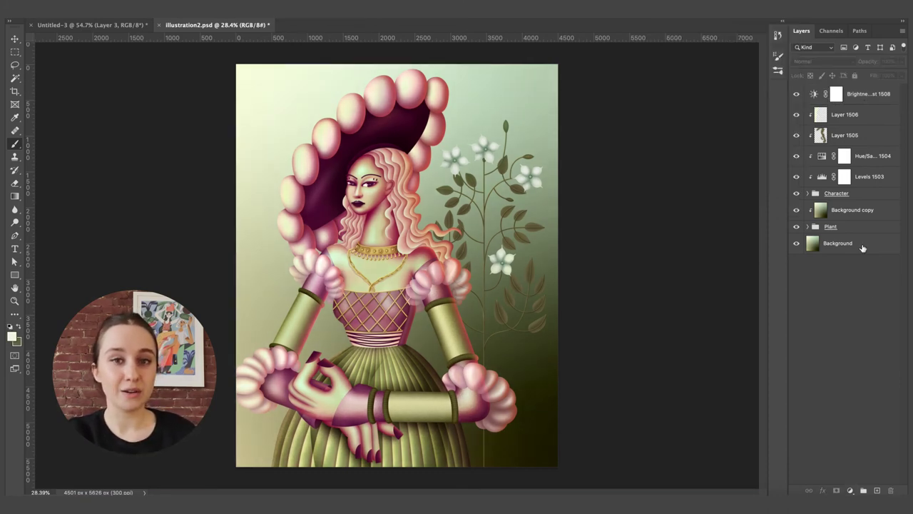
- Group all layers from the Background up to the Brightness/Contrast adjustment
left_click(862, 246)
left_click(874, 97, "shift")
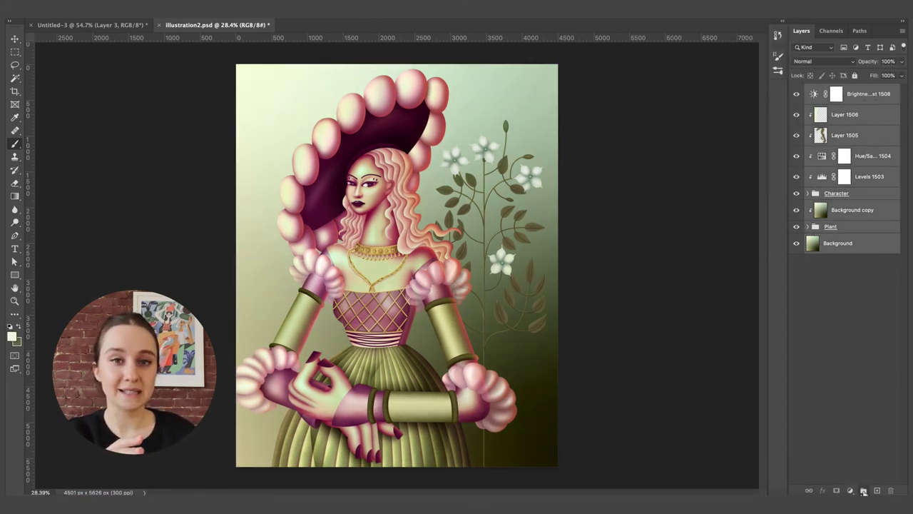
left_click(863, 491)
- Duplicate the Group 44 layer group and merge the topmost copy, Group 44 copy 2, into a single layer
left_click_drag(835, 94, 864, 491)
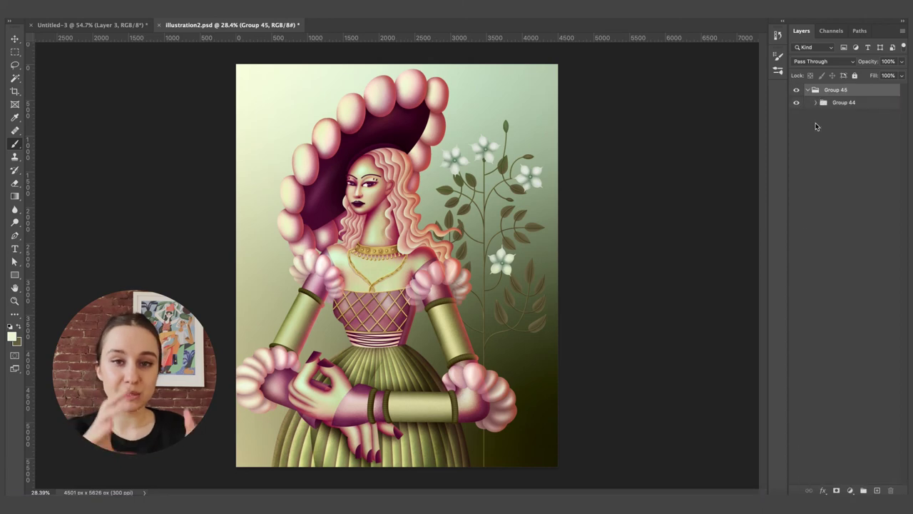
key("super+z")
left_click(840, 113)
left_click(839, 90)
left_click_drag(852, 92, 877, 490)
right_click(827, 90)
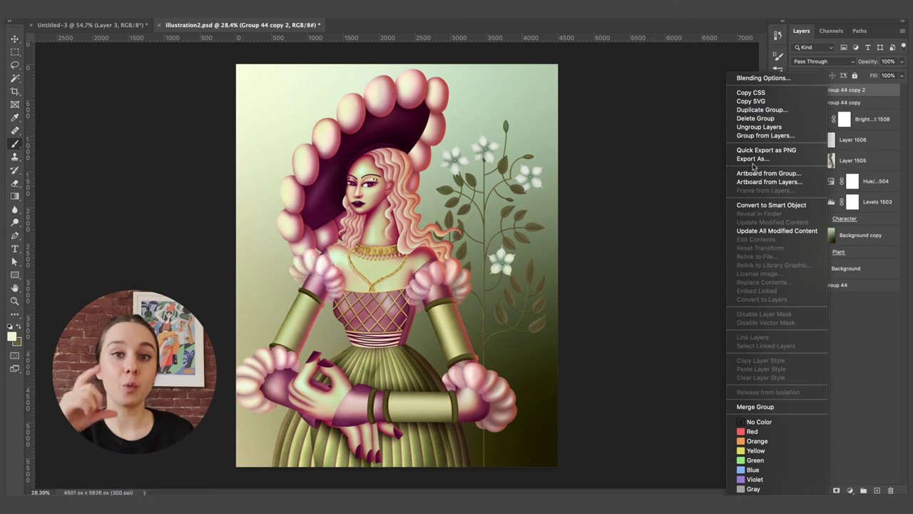
left_click(755, 407)
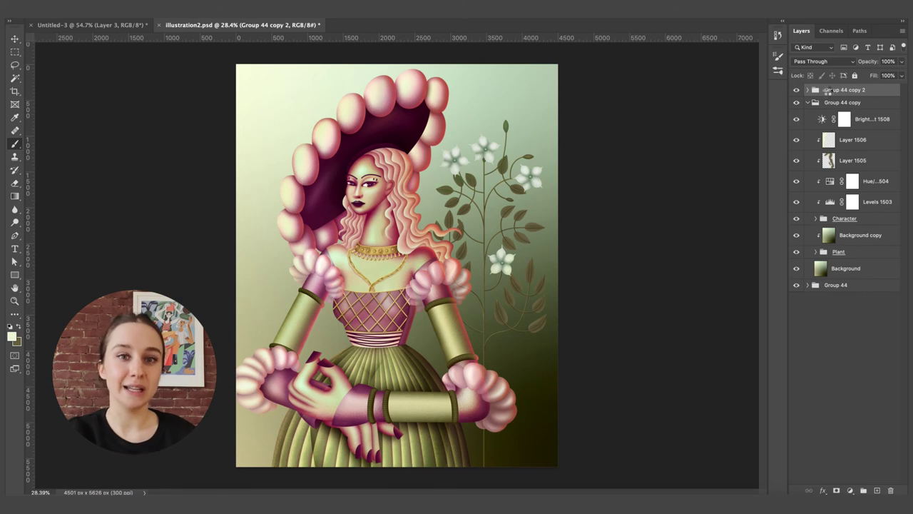
- Apply the Add Noise filter to the merged Group 44 copy 2 layer with a 0.3% amount and Uniform distribution, checking the character's face in the preview
left_click(239, 9)
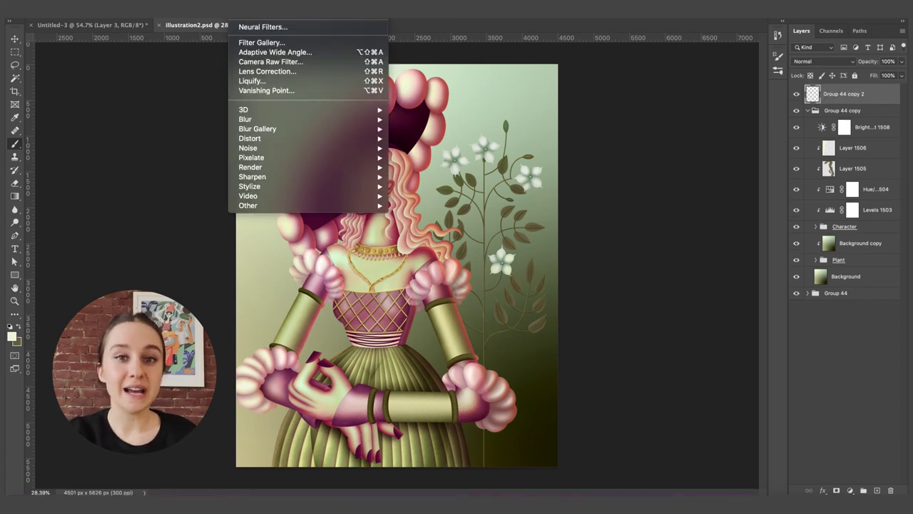
mouse_move(248, 148)
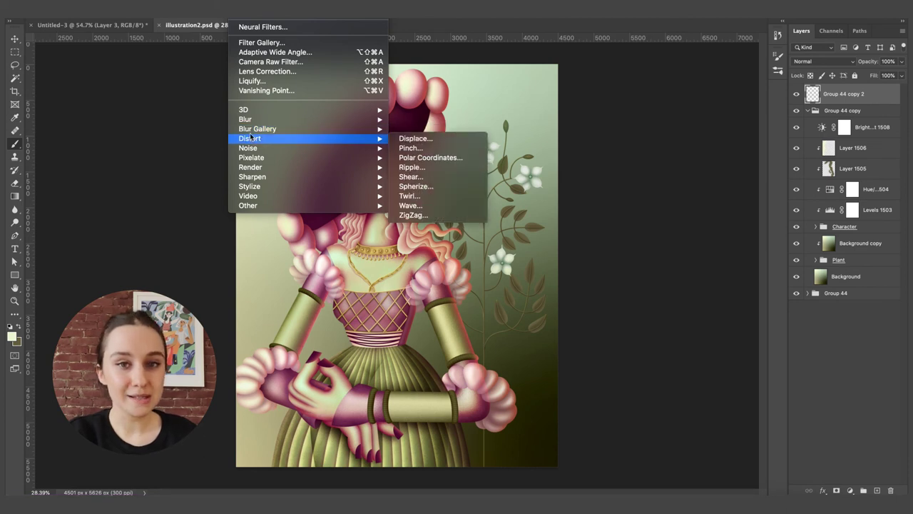
left_click(417, 148)
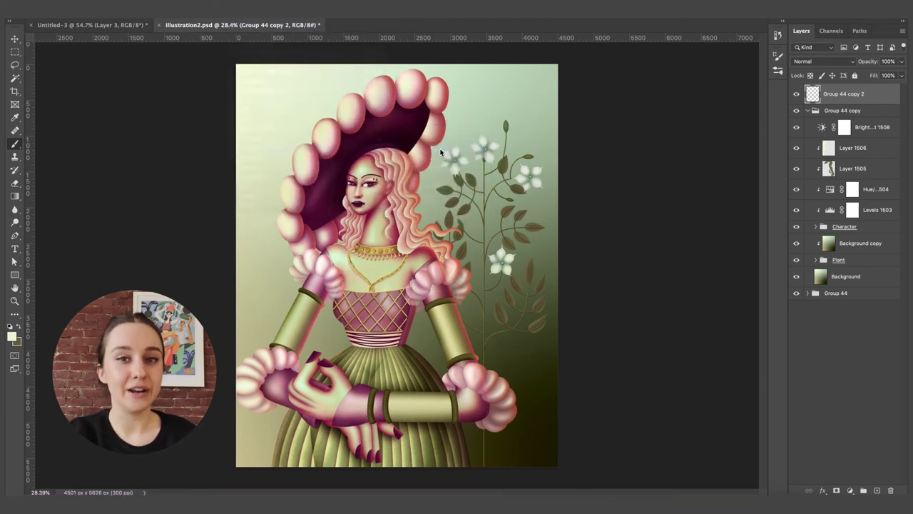
left_click(404, 205)
left_click(404, 206)
left_click(404, 206)
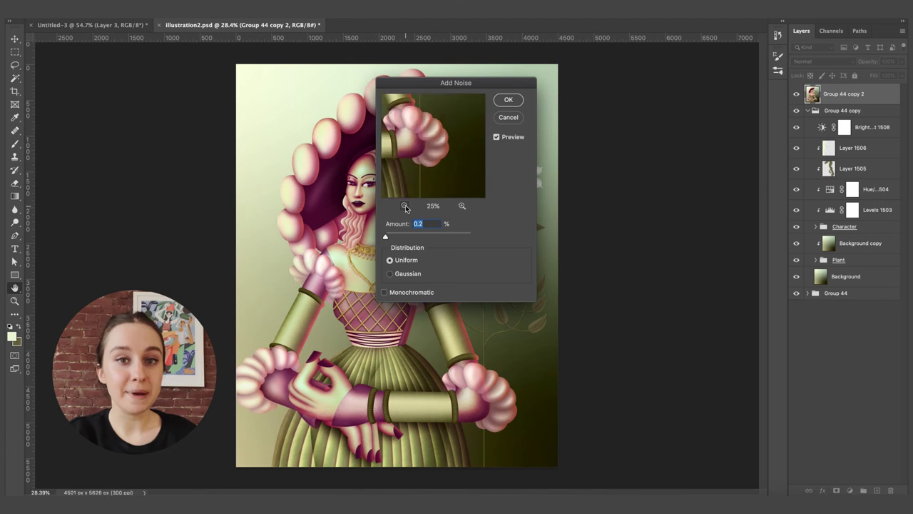
left_click(405, 206)
left_click(405, 205)
left_click(404, 206)
left_click_drag(443, 156, 450, 177)
left_click(461, 206)
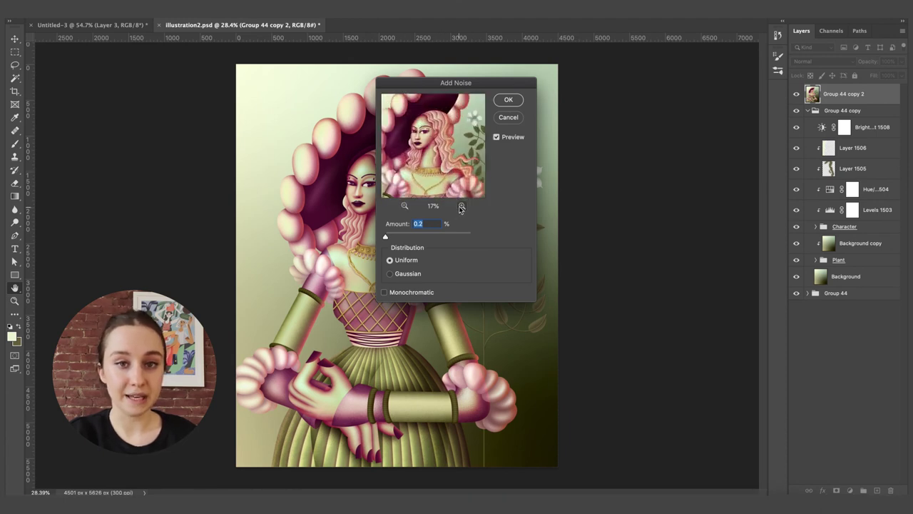
left_click(462, 206)
left_click(462, 206)
type("0.3")
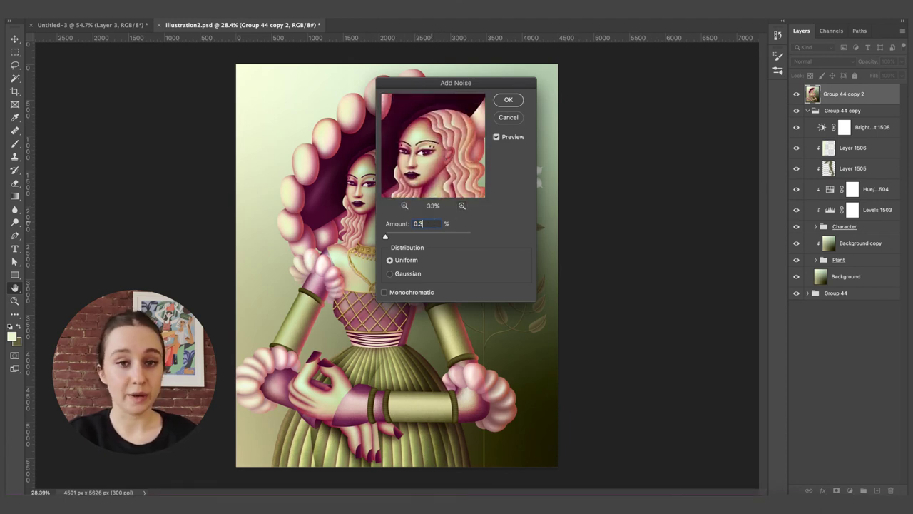
left_click(507, 100)
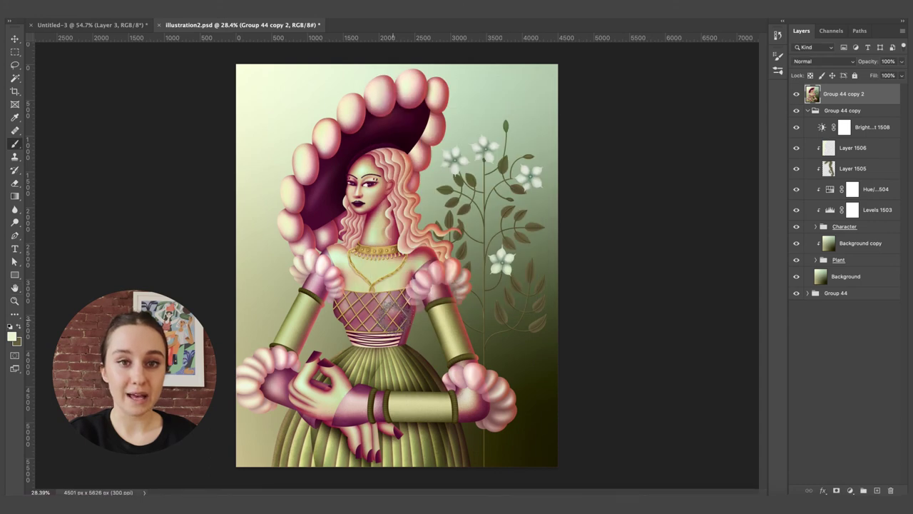
- Toggle the visibility of Group 44 copy to compare the illustration before and after the colour adjustments
scroll(401, 271, "up", 1)
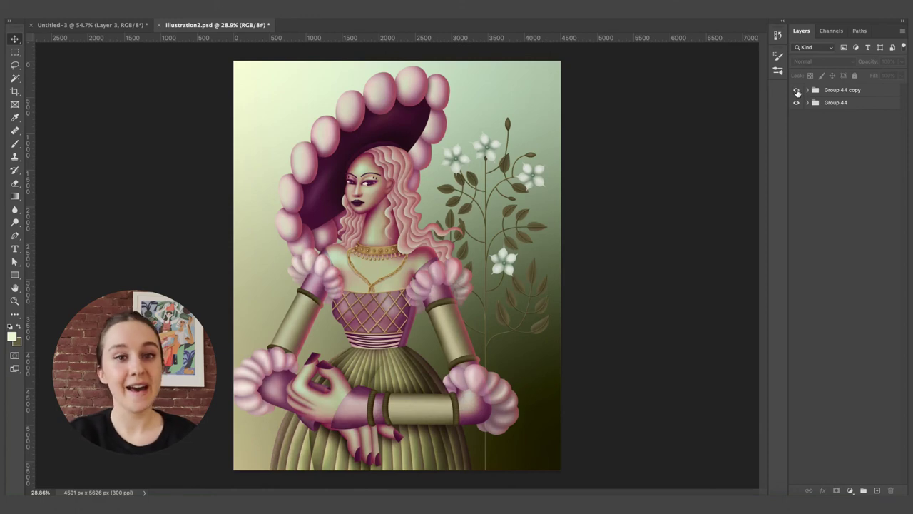
left_click(797, 90)
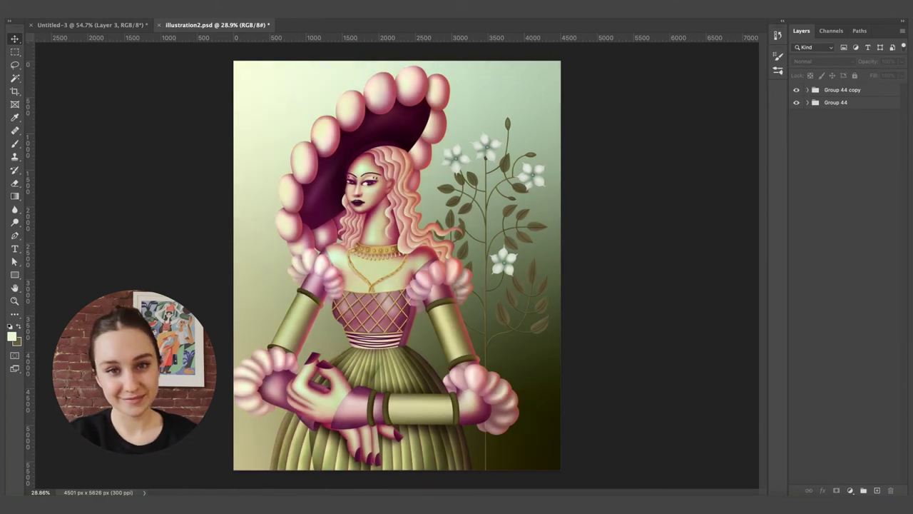
left_click(797, 90)
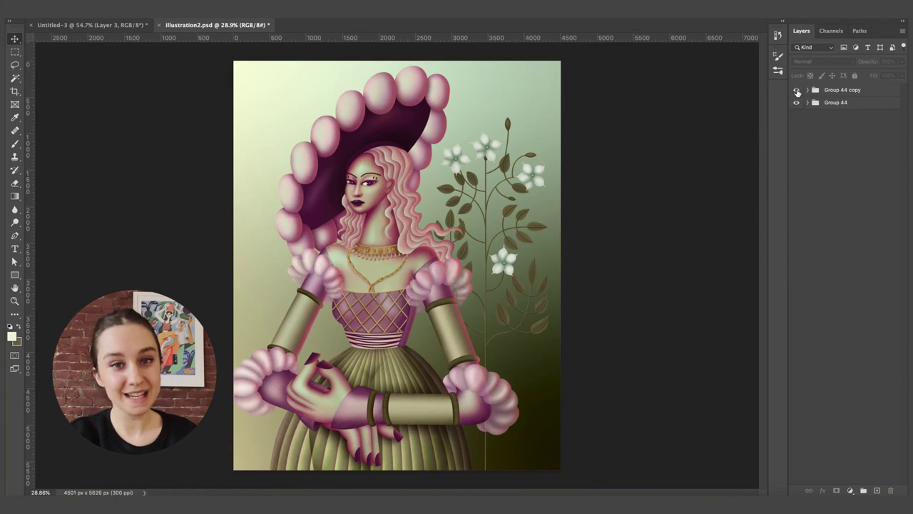
left_click(797, 90)
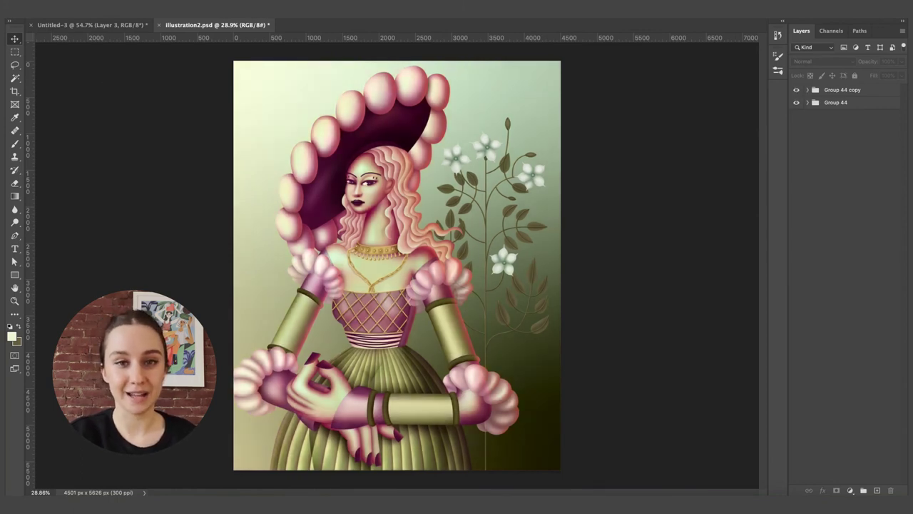
left_click(797, 91)
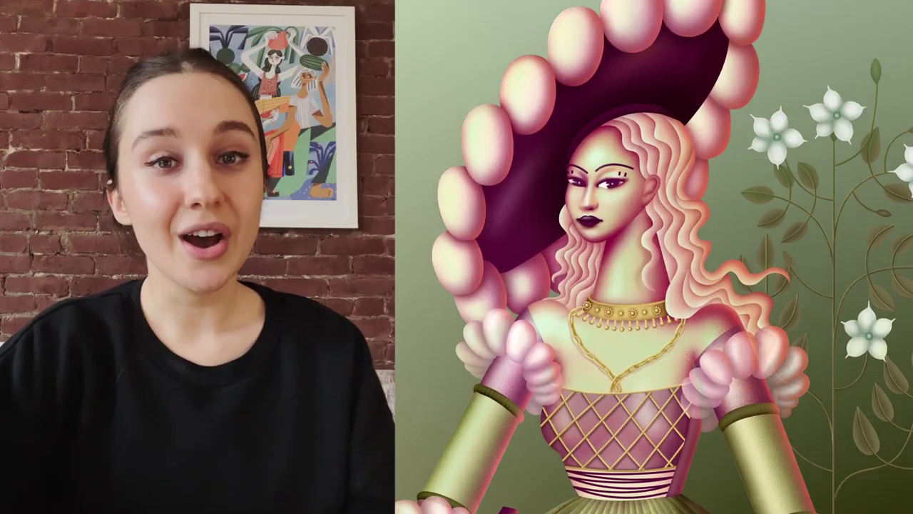